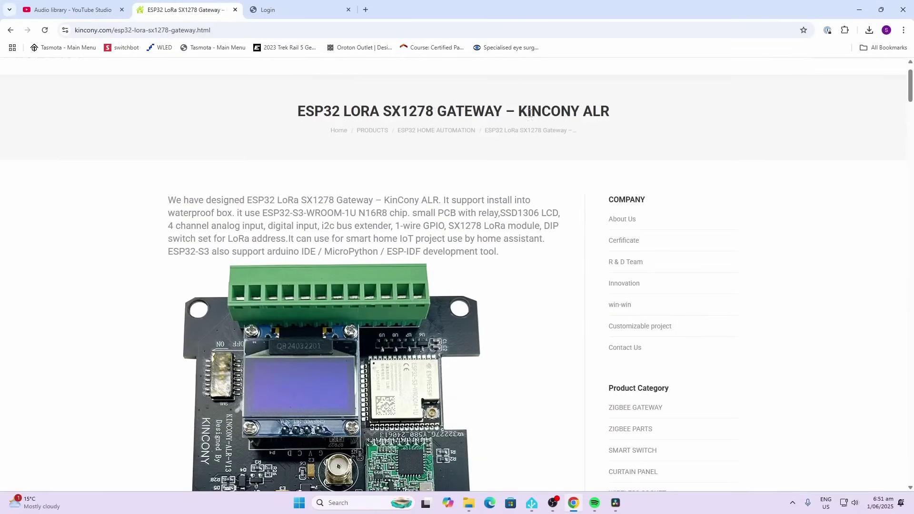
pyautogui.scroll(-1, 478, 267)
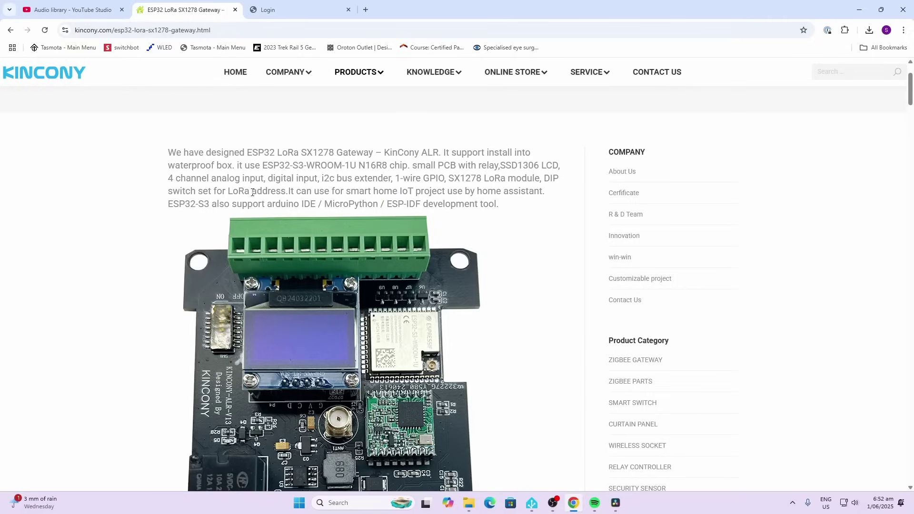
# Scroll down the KinCony product page to the pinout diagram.
pyautogui.scroll(-10, 252, 192)
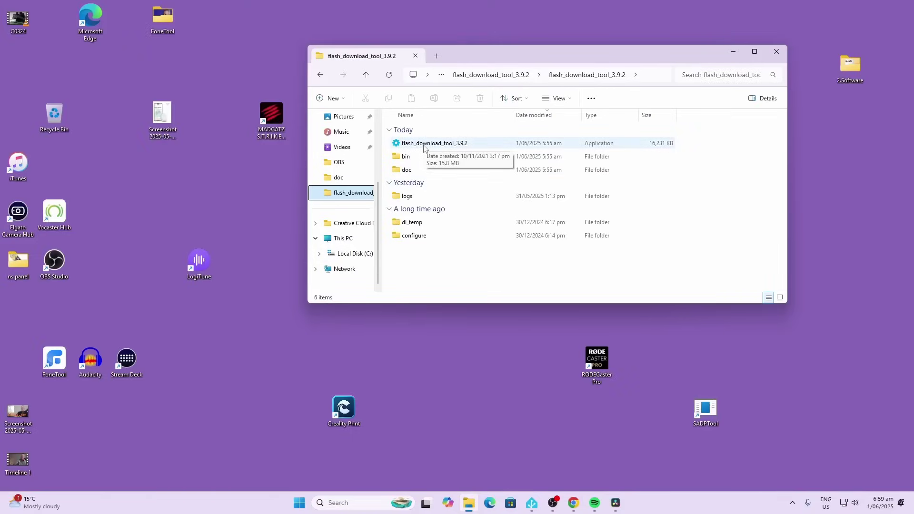
# Launch flash_download_tool_3.9.2 and configure it for ESP32S3 chips, develop mode, usb load mode.
pyautogui.doubleClick(424, 146)
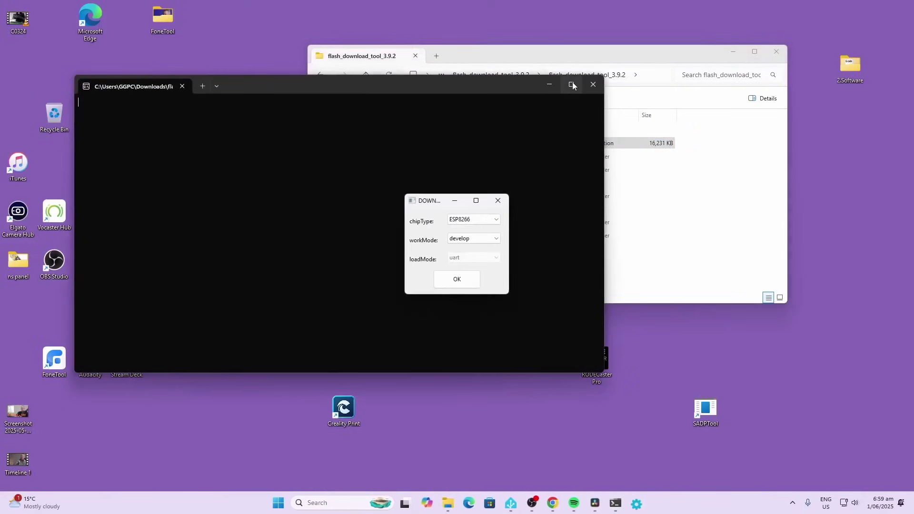
pyautogui.click(572, 85)
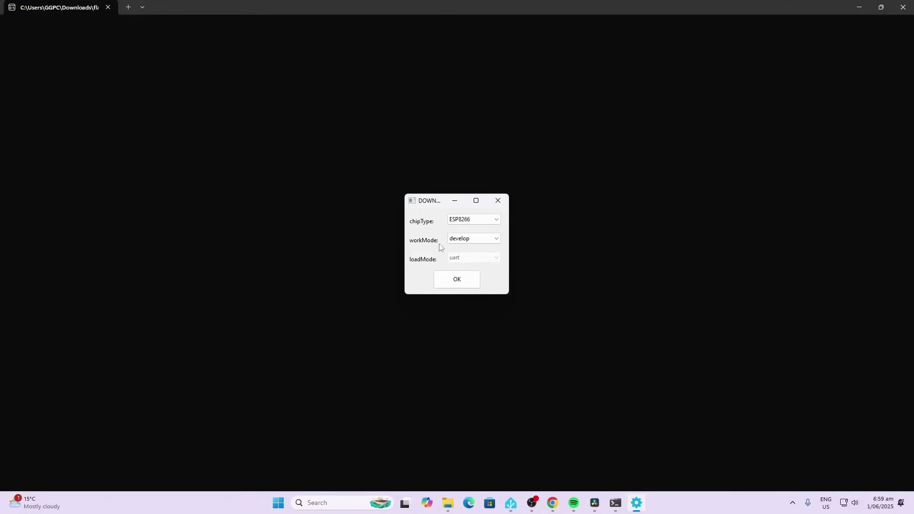
pyautogui.click(465, 220)
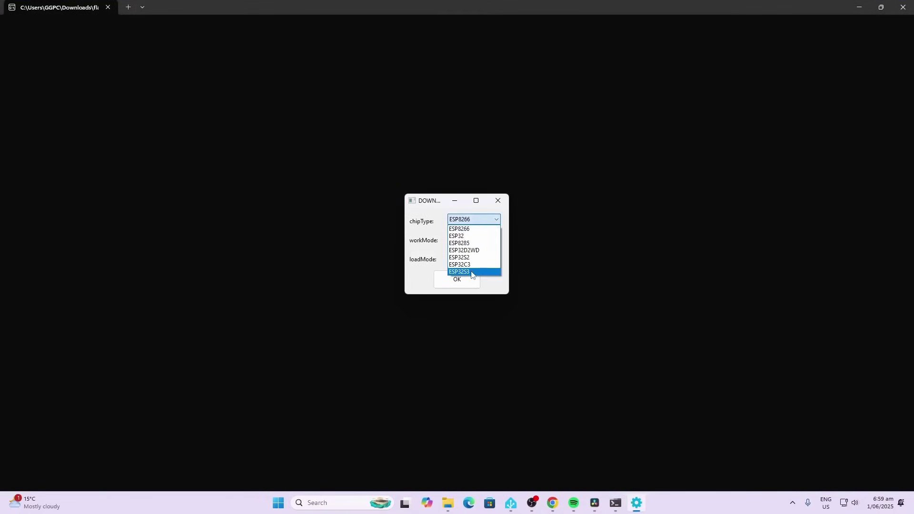
pyautogui.click(471, 272)
pyautogui.click(469, 259)
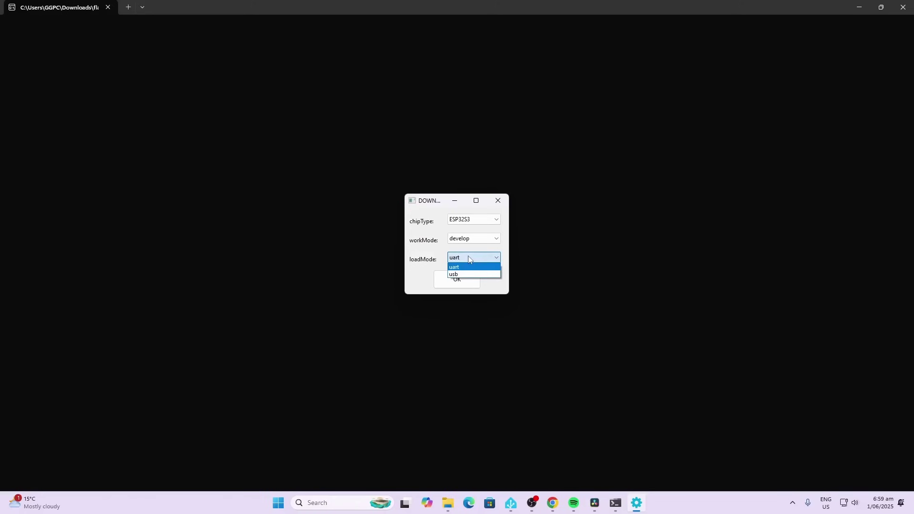
pyautogui.click(461, 275)
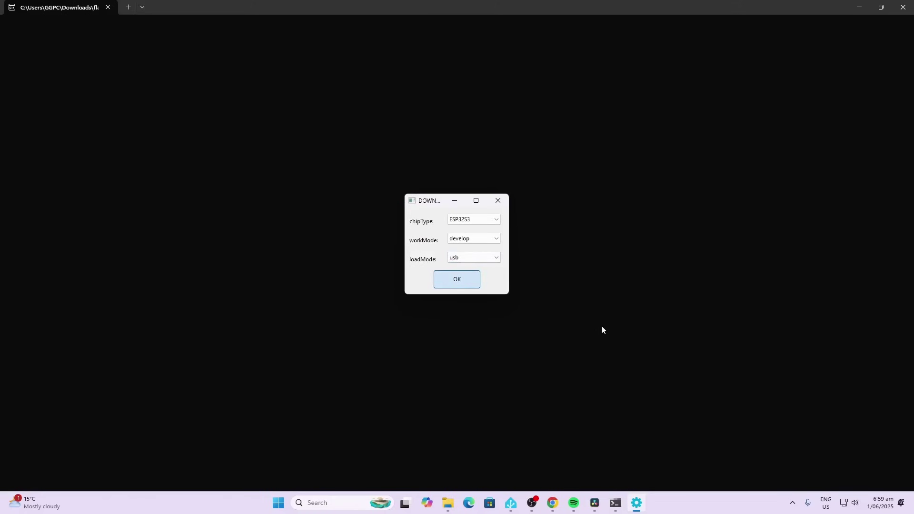
pyautogui.press('Return')
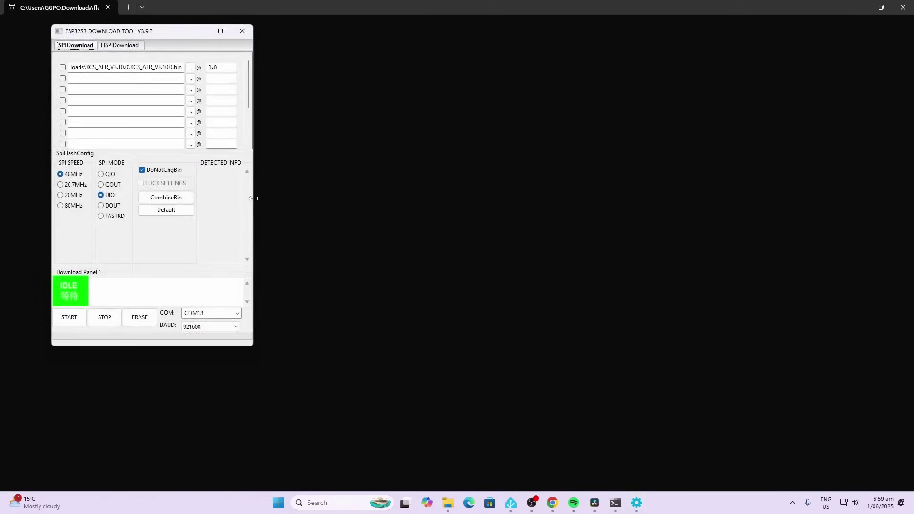
# Widen the download tool window to read the KCS_ALR_V3.10.0.bin entry at 0x0 and COM18 port.
pyautogui.moveTo(254, 199); pyautogui.dragTo(586, 224)
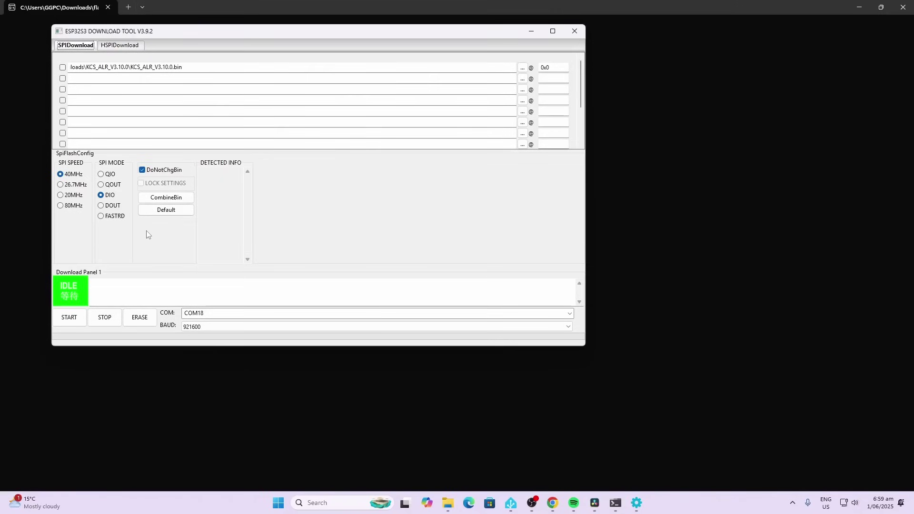
pyautogui.click(201, 315)
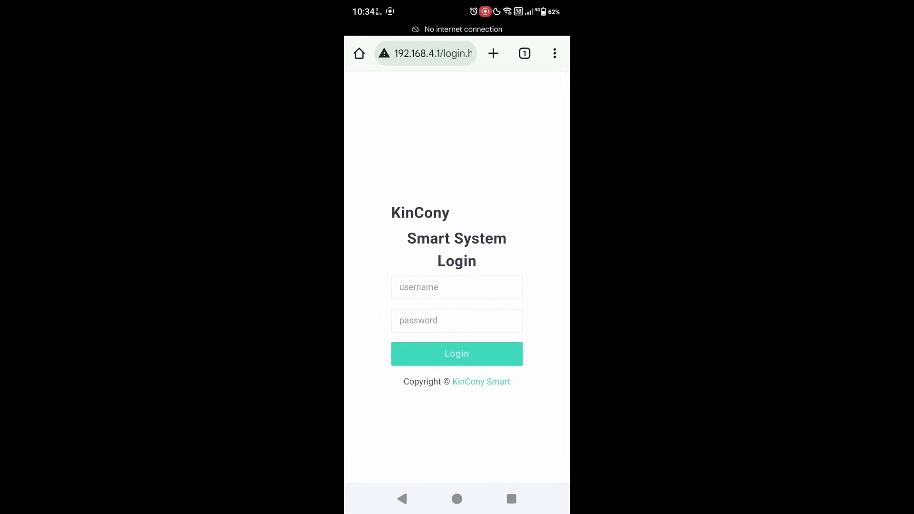
# Log in to the gateway's web interface with the login username and password.
pyautogui.click(443, 288)
pyautogui.write('admin')
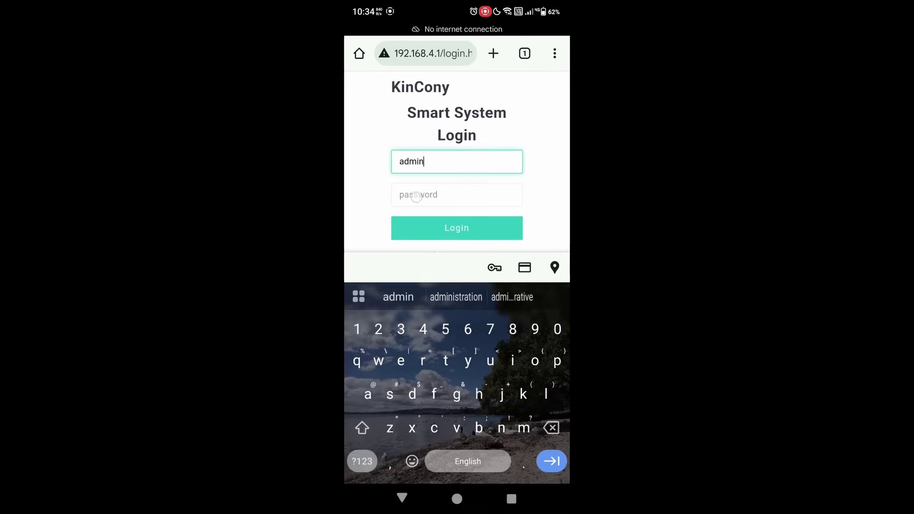
pyautogui.click(417, 196)
pyautogui.write('admin')
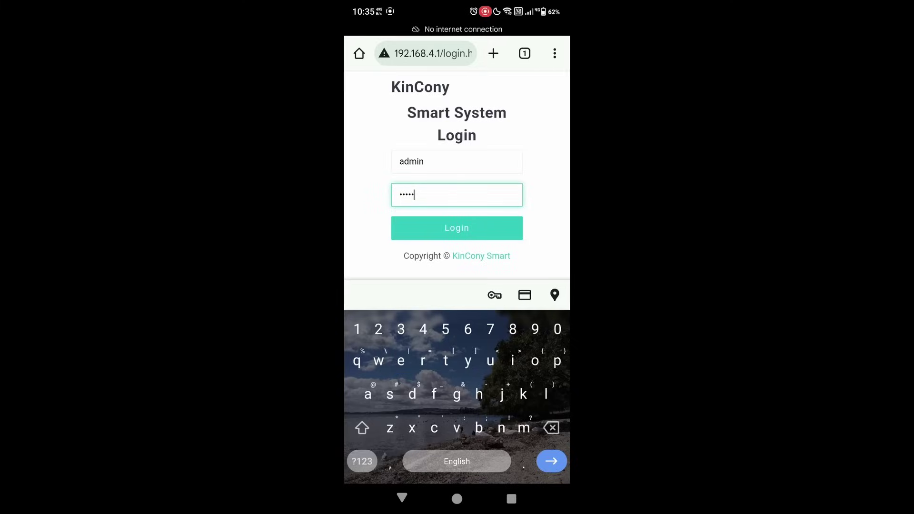
pyautogui.click(406, 225)
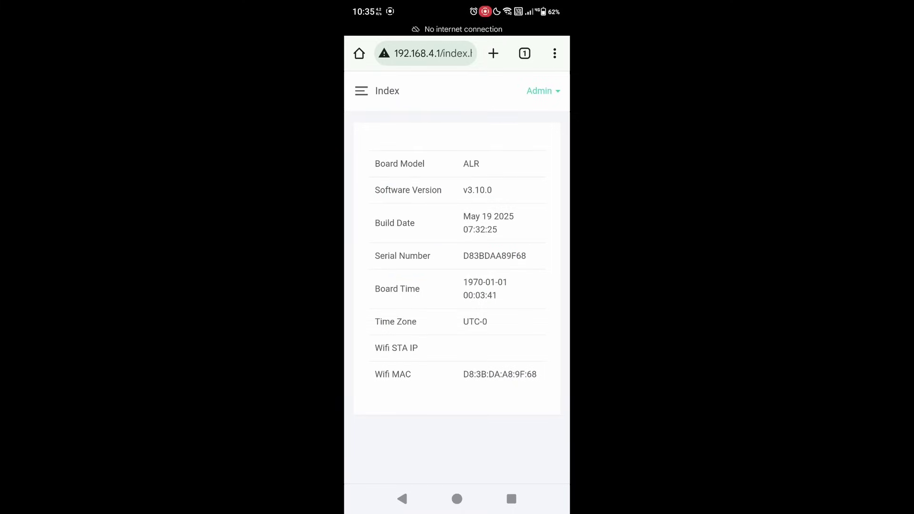
# Set Wi‑Fi to STA mode on network Dynalink-11-2.4G and save, restarting the gateway.
pyautogui.click(361, 90)
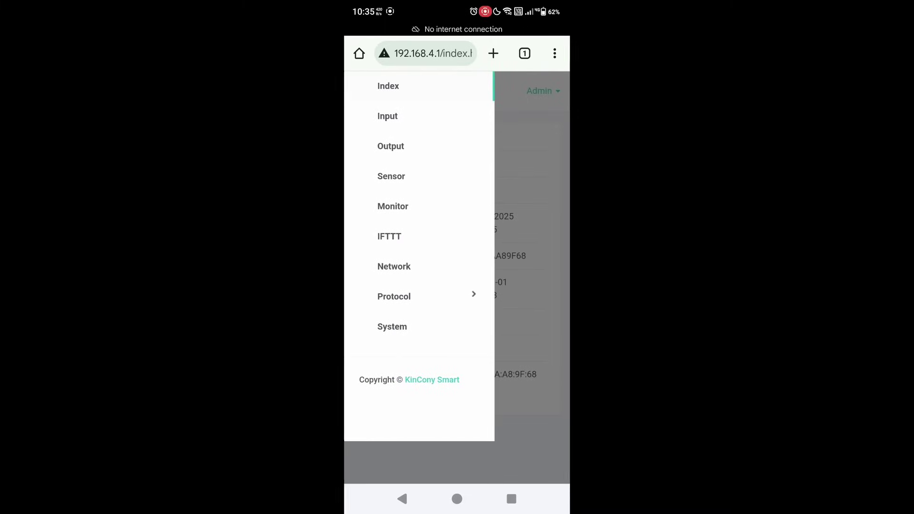
pyautogui.click(388, 267)
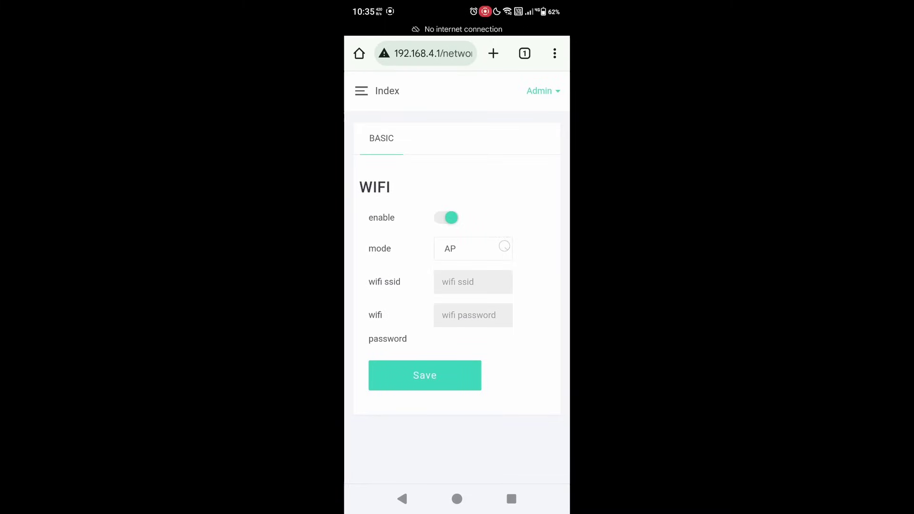
pyautogui.click(504, 247)
pyautogui.click(547, 272)
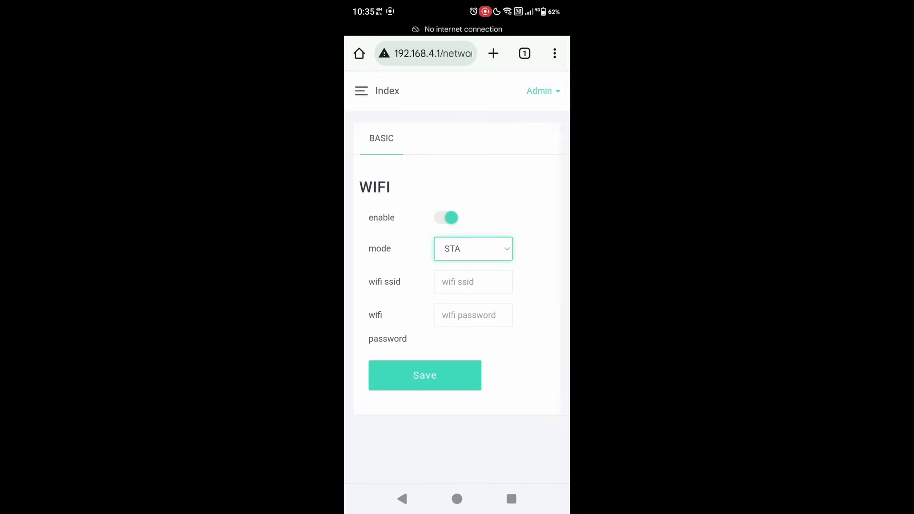
pyautogui.click(473, 282)
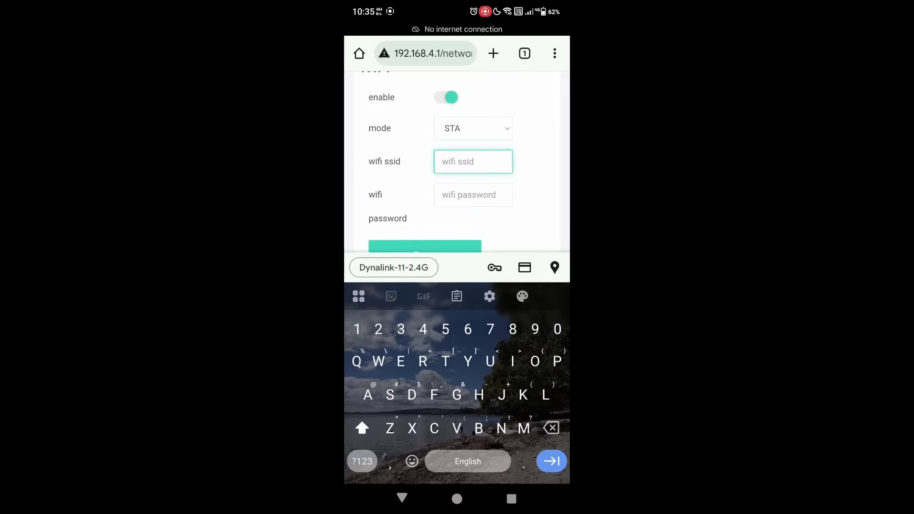
pyautogui.click(394, 267)
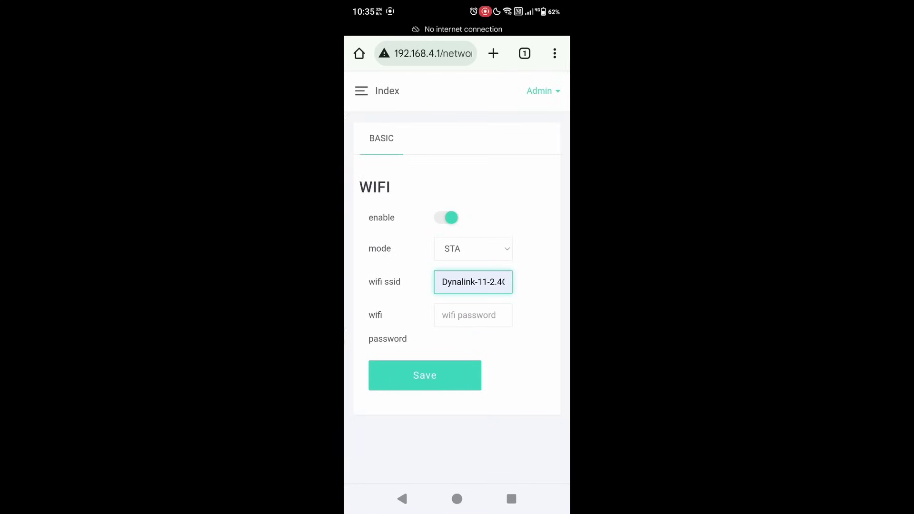
pyautogui.click(445, 377)
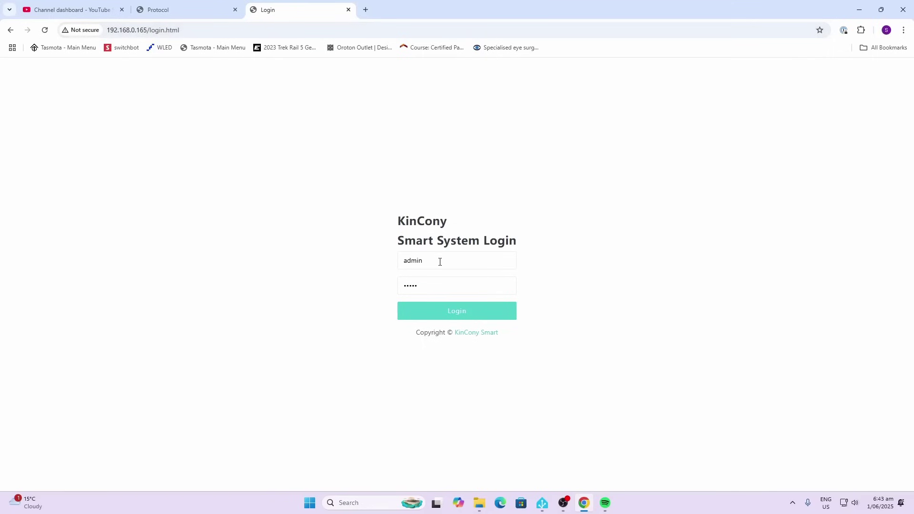
# Review the Home Assistant MQTT settings (broker mqtt://192.168.0.32:1883) and go to LoRa Integration.
pyautogui.click(196, 10)
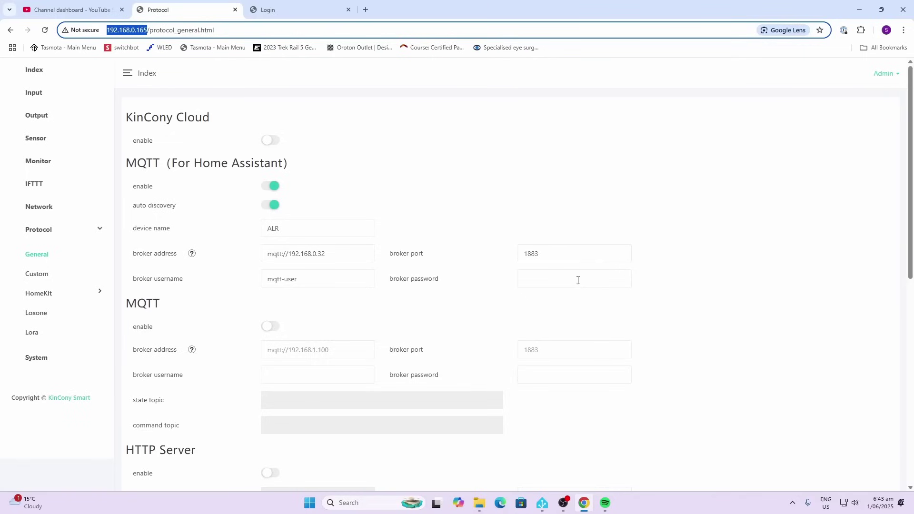
pyautogui.scroll(-9, 578, 281)
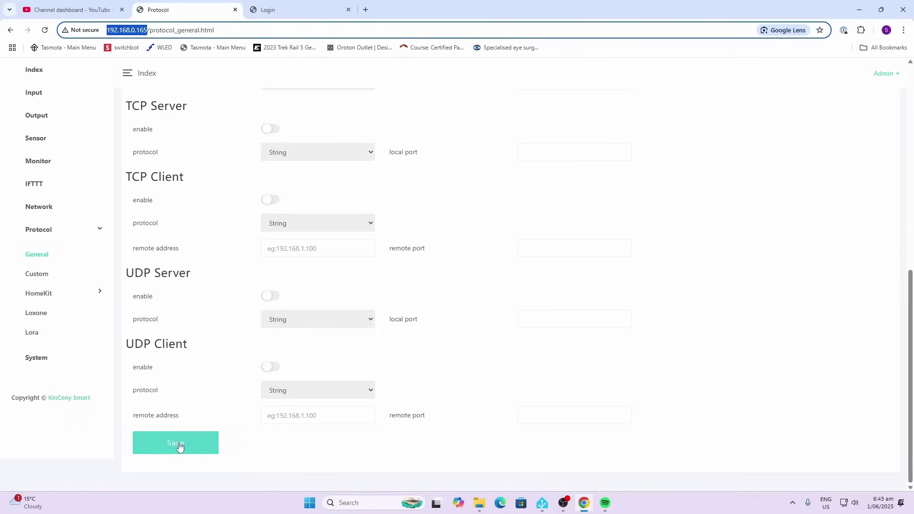
pyautogui.click(32, 335)
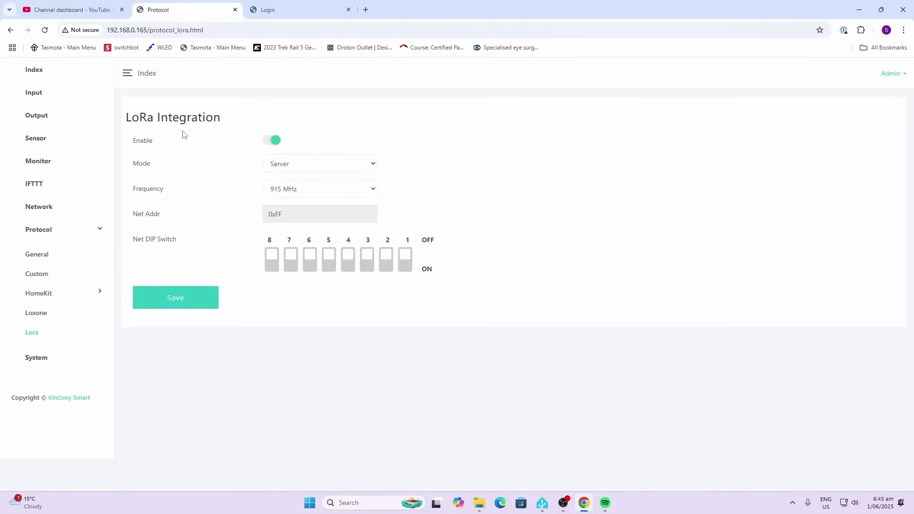
# Keep LoRa in Server mode at 915 MHz and go to the Sensor Setting table.
pyautogui.click(281, 168)
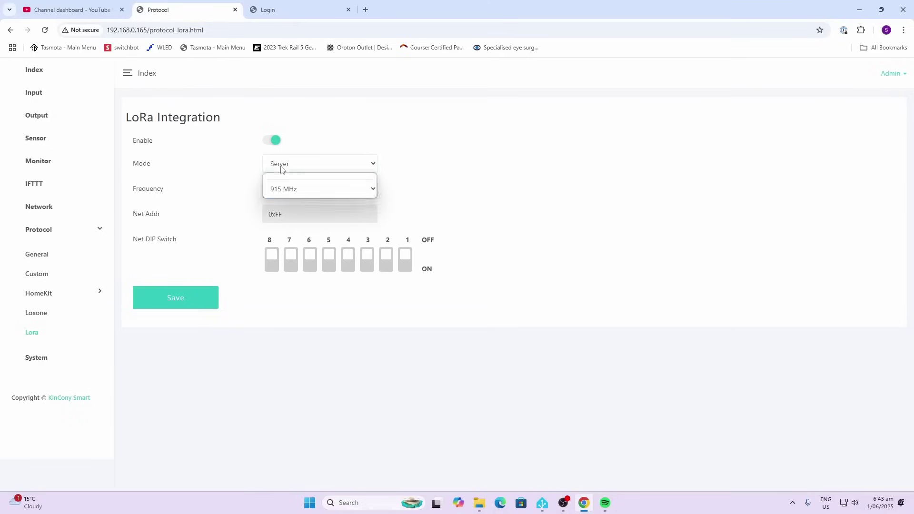
pyautogui.click(506, 174)
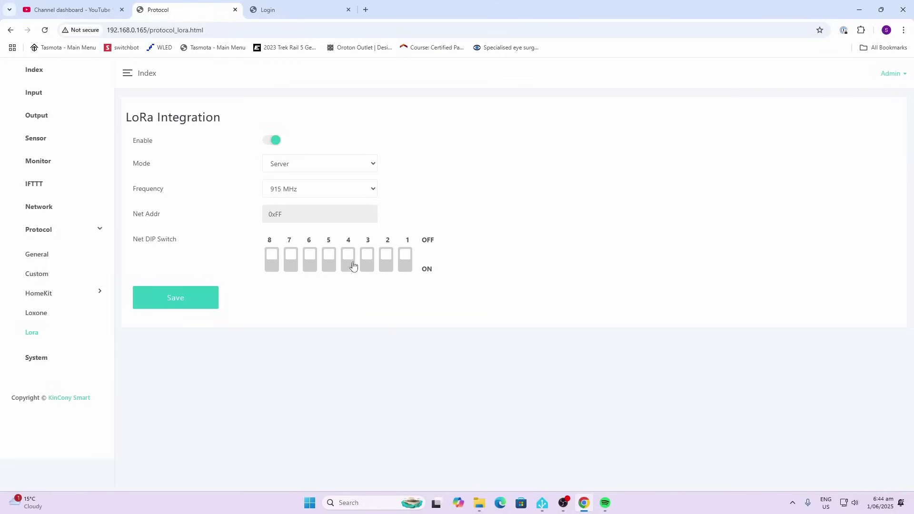
pyautogui.click(48, 144)
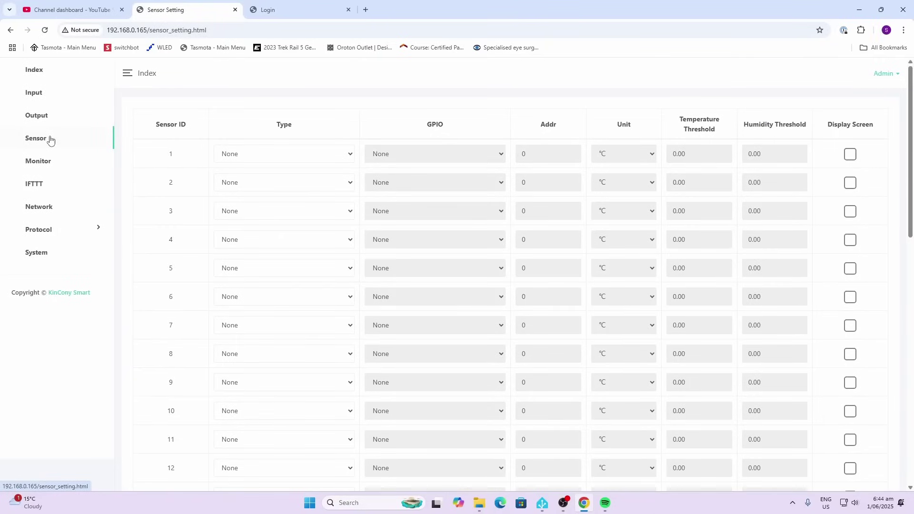
# In row 1, set sensor type DS18B20, GPIO 15, and tick Display Screen.
pyautogui.click(319, 156)
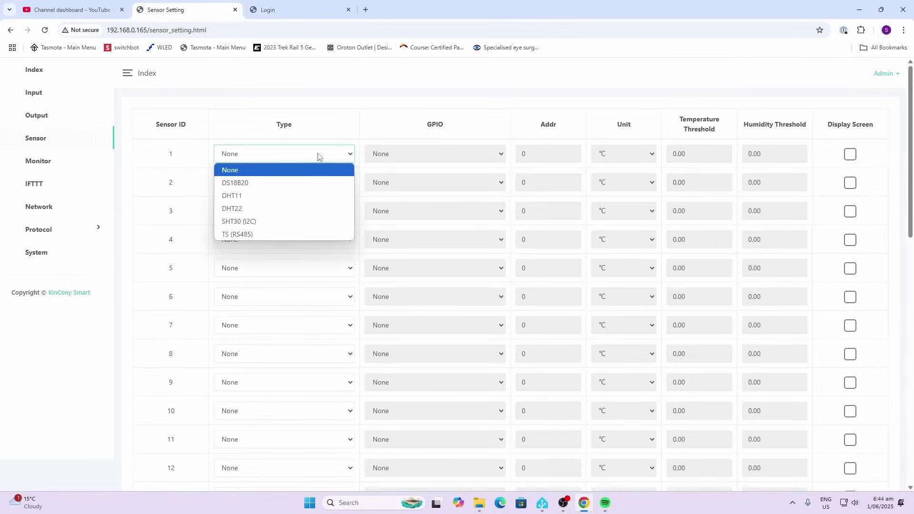
pyautogui.click(359, 95)
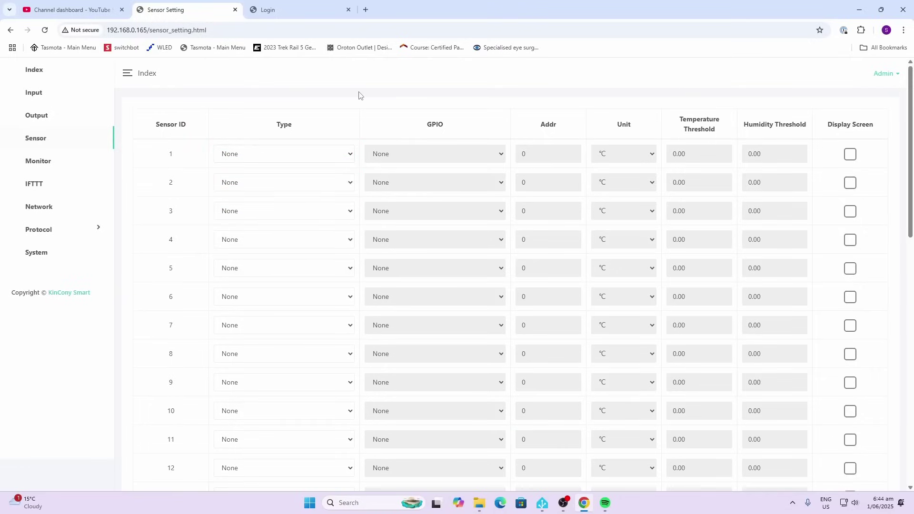
pyautogui.click(300, 157)
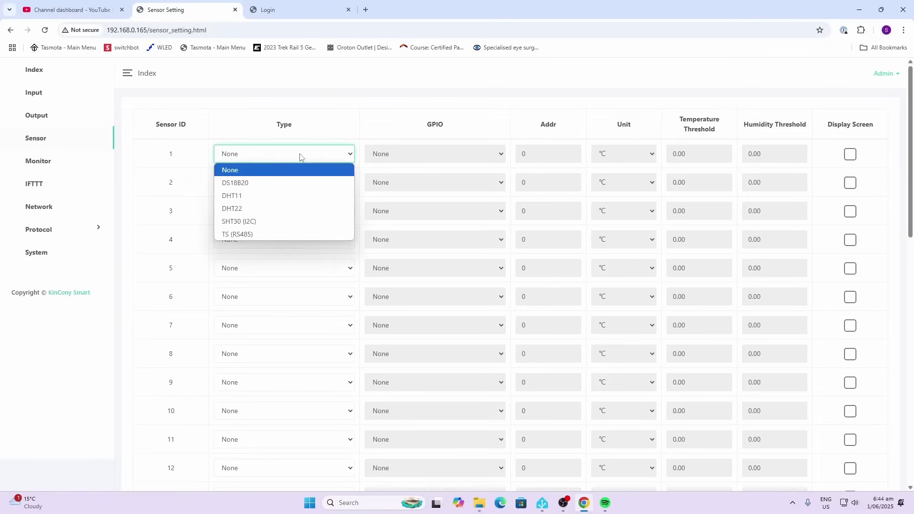
pyautogui.click(293, 184)
pyautogui.click(499, 157)
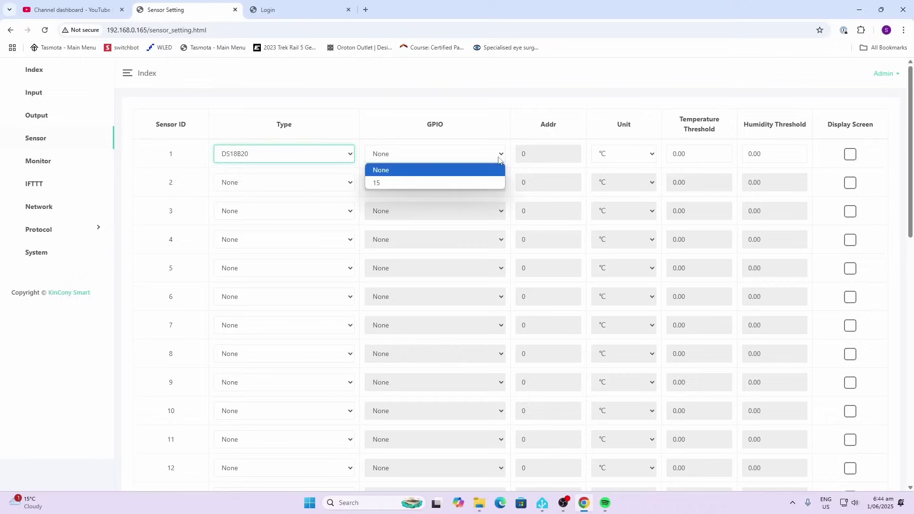
pyautogui.click(470, 184)
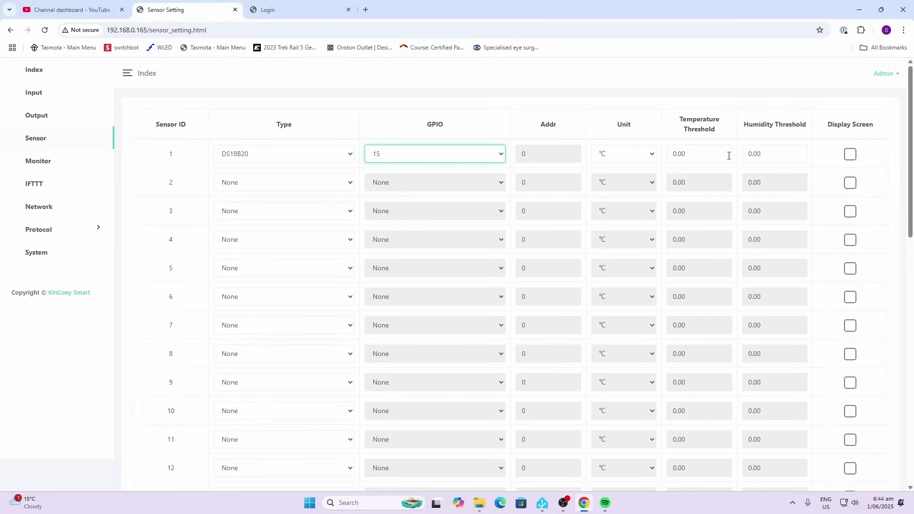
pyautogui.click(850, 154)
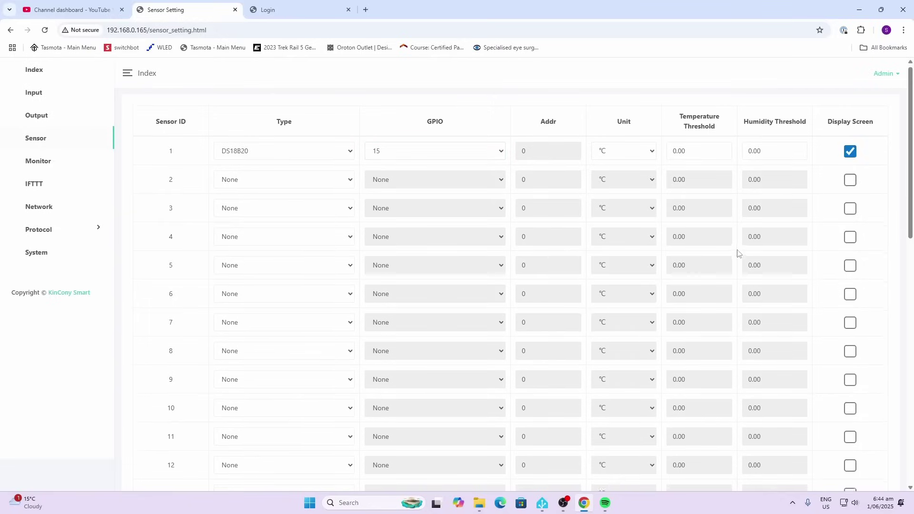
pyautogui.scroll(-13, 737, 250)
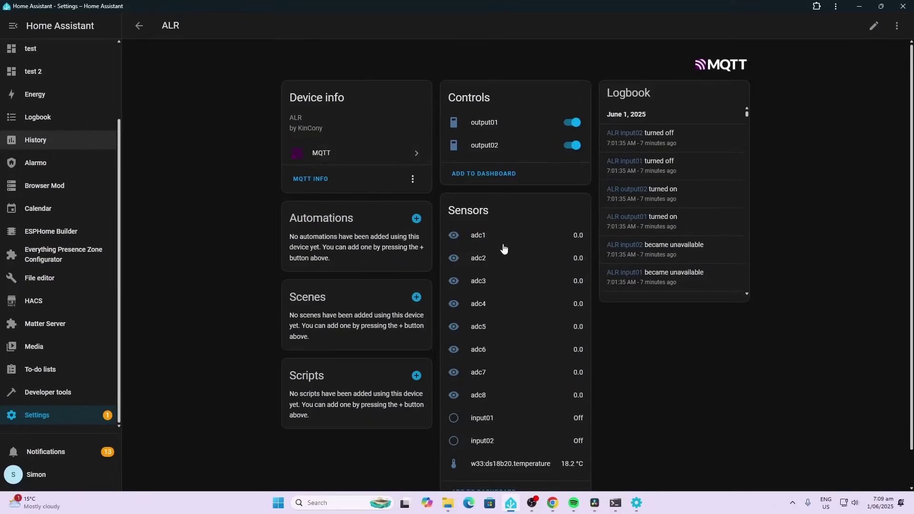
# Switch relays output01 and output02 off and back on from the ALR device page.
pyautogui.scroll(-1, 501, 247)
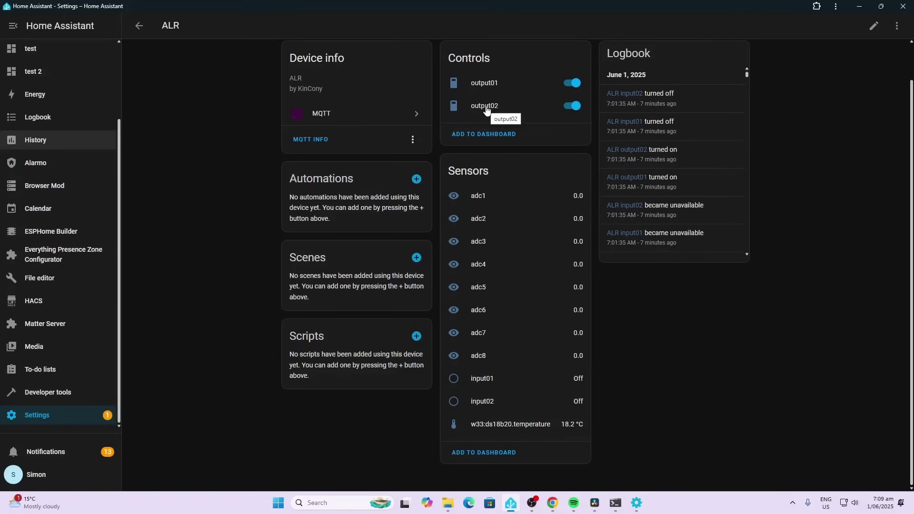
pyautogui.click(573, 85)
pyautogui.click(573, 84)
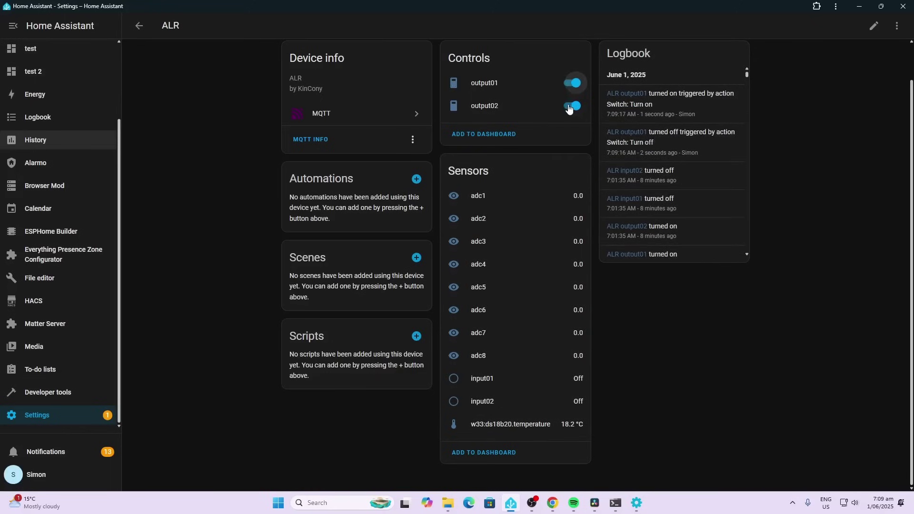
pyautogui.click(571, 108)
pyautogui.click(570, 107)
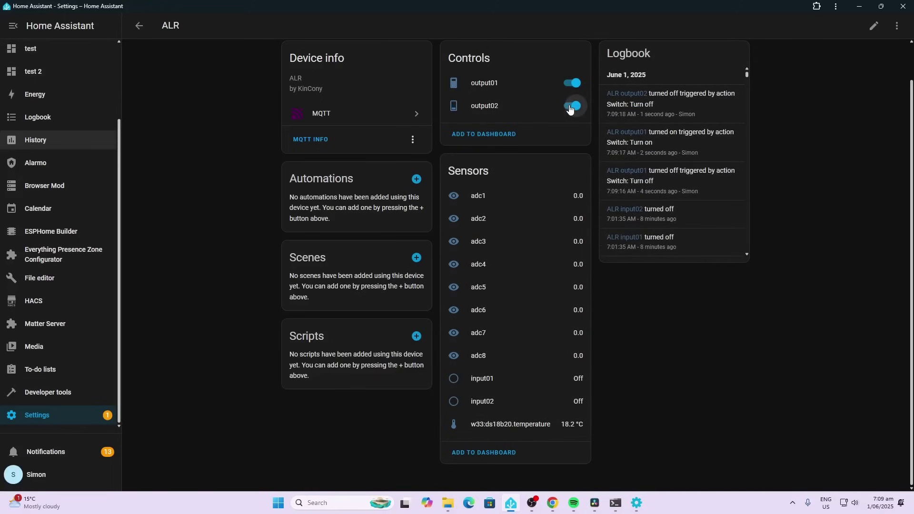